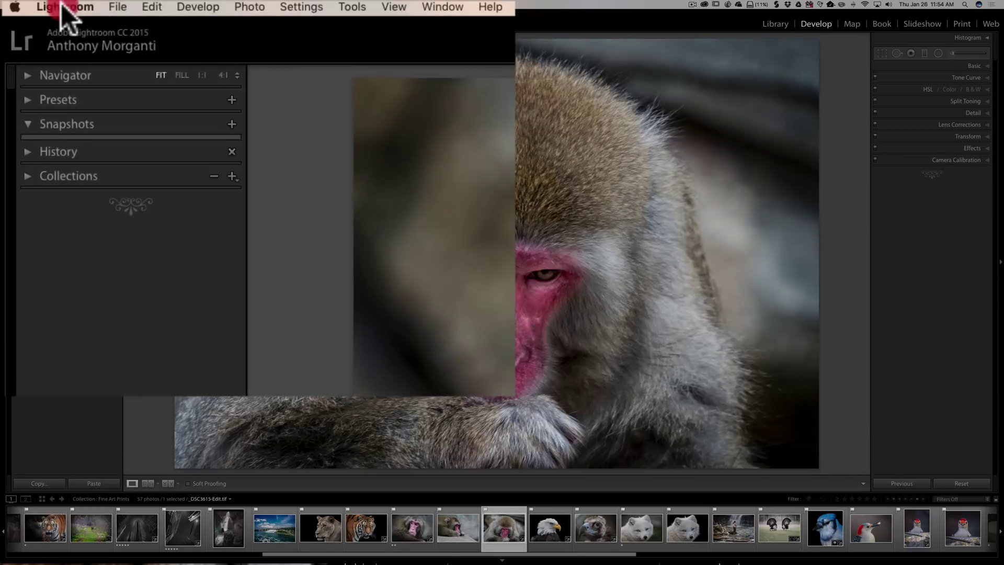
Open Catalog Settings from the Lightroom menu, show General, and view the backup frequency choices.
left_click(63, 7)
mouse_move(150, 7)
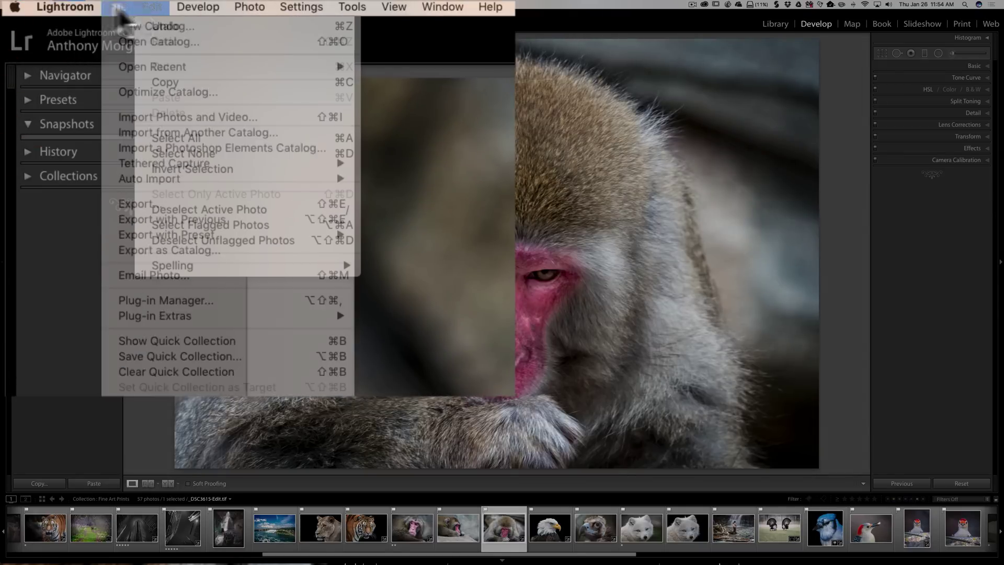
mouse_move(64, 7)
left_click(87, 66)
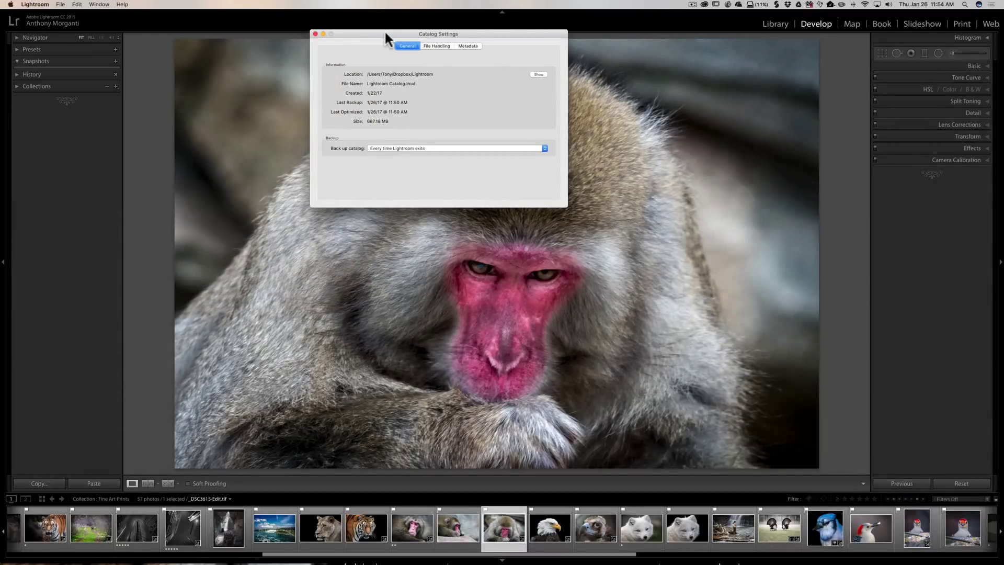
left_click_drag(384, 32, 423, 44)
left_click(442, 55)
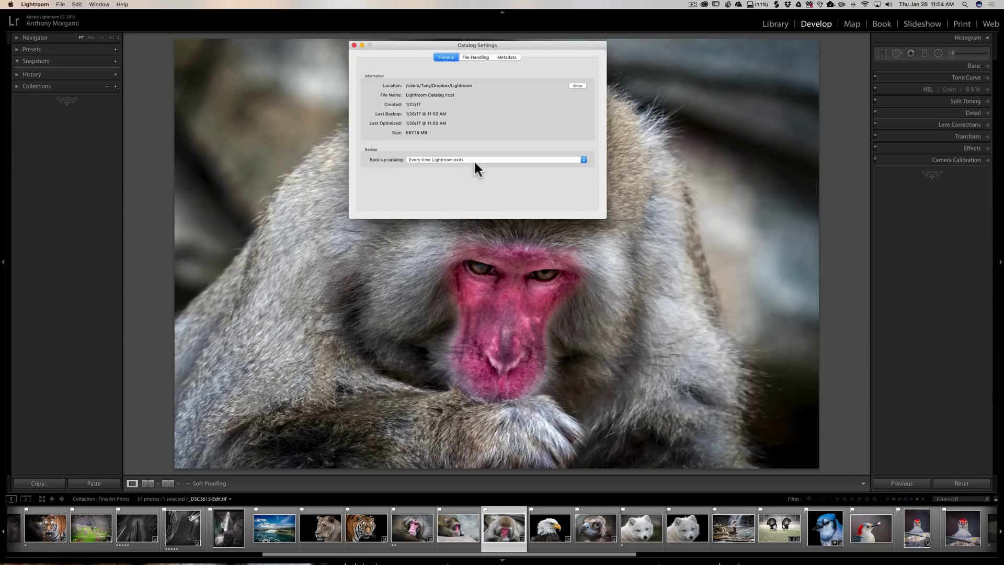
left_click(584, 159)
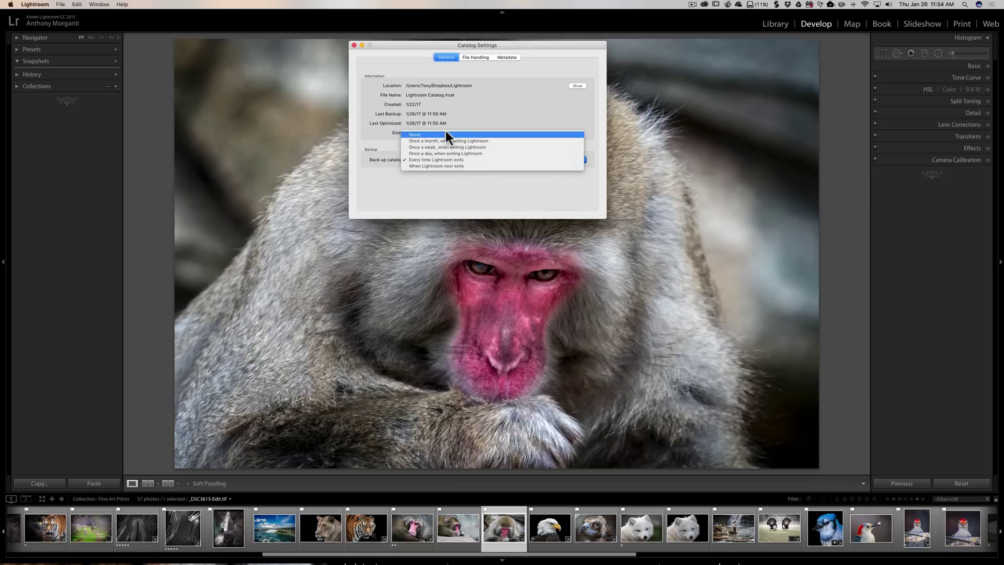
Dismiss the backup frequency choices, keeping Every time Lightroom exits.
left_click(468, 121)
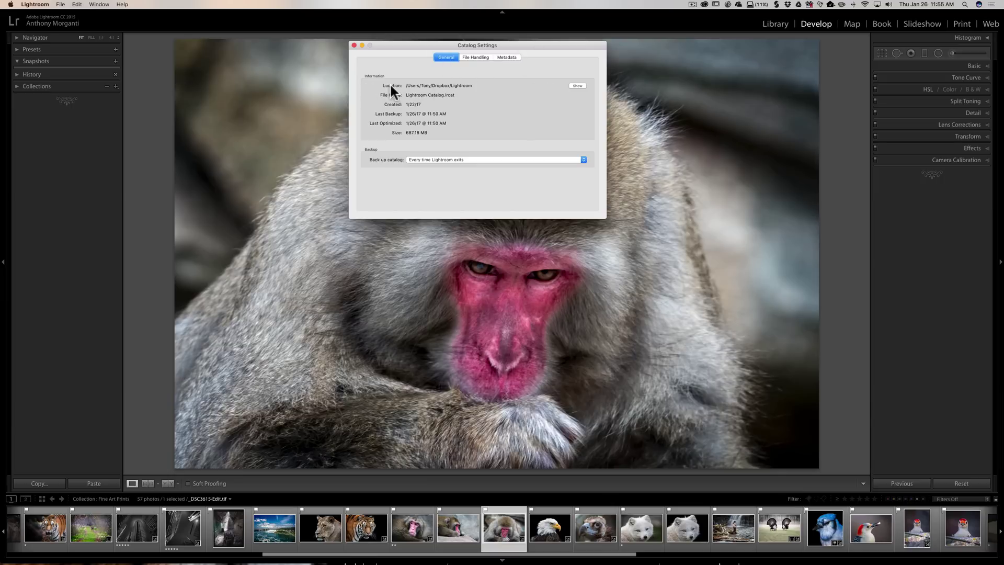
Reveal the catalog's Lightroom folder in Finder and open its Backups folder of dated backups.
left_click(578, 86)
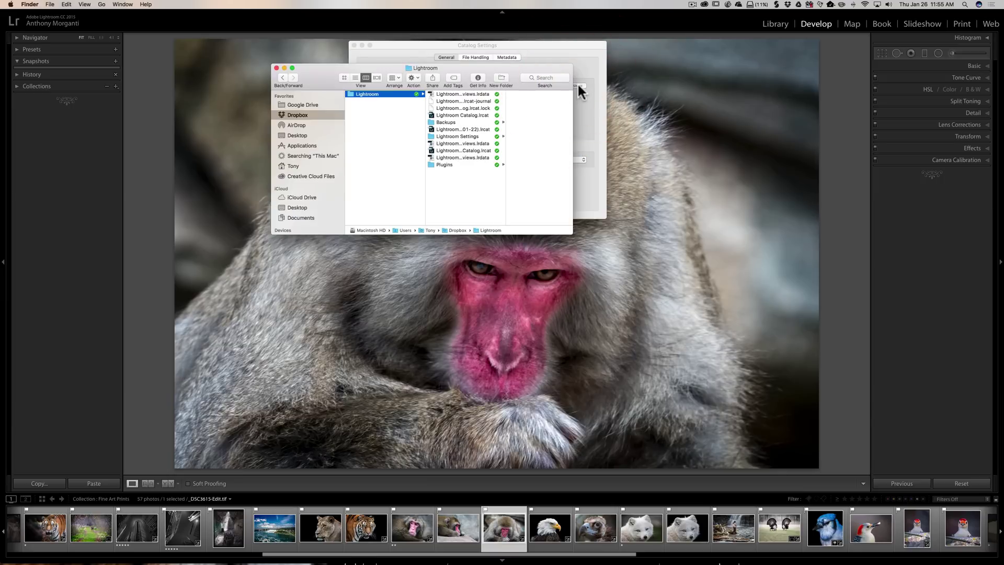
left_click_drag(329, 69, 346, 94)
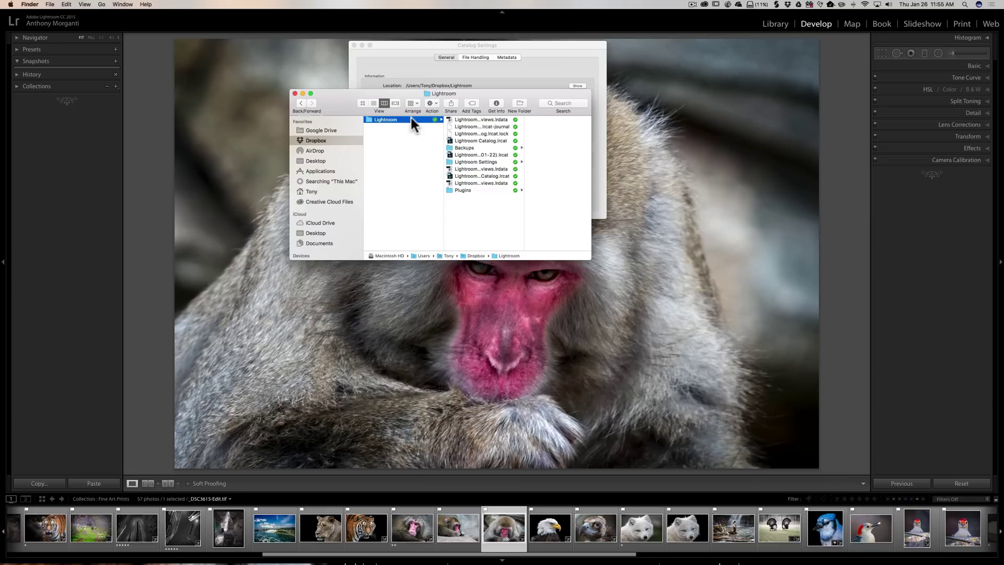
left_click(464, 147)
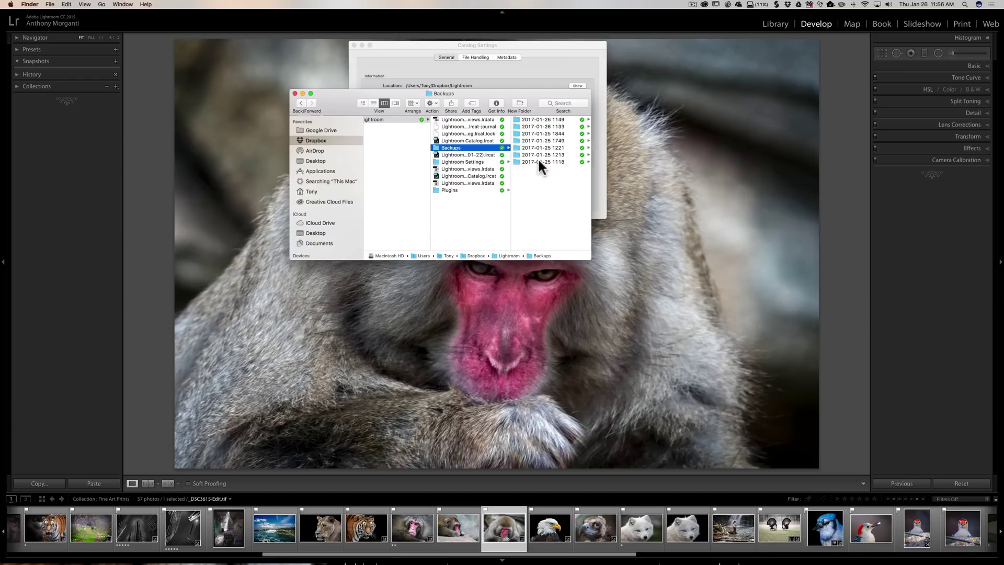
scroll(546, 133, "right", 1)
left_click(546, 161)
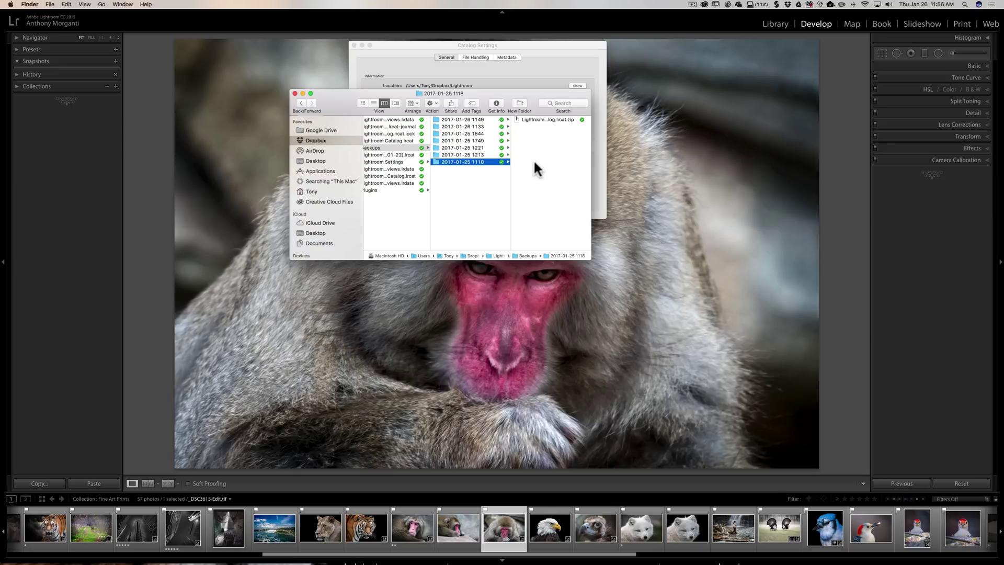
left_click(533, 118)
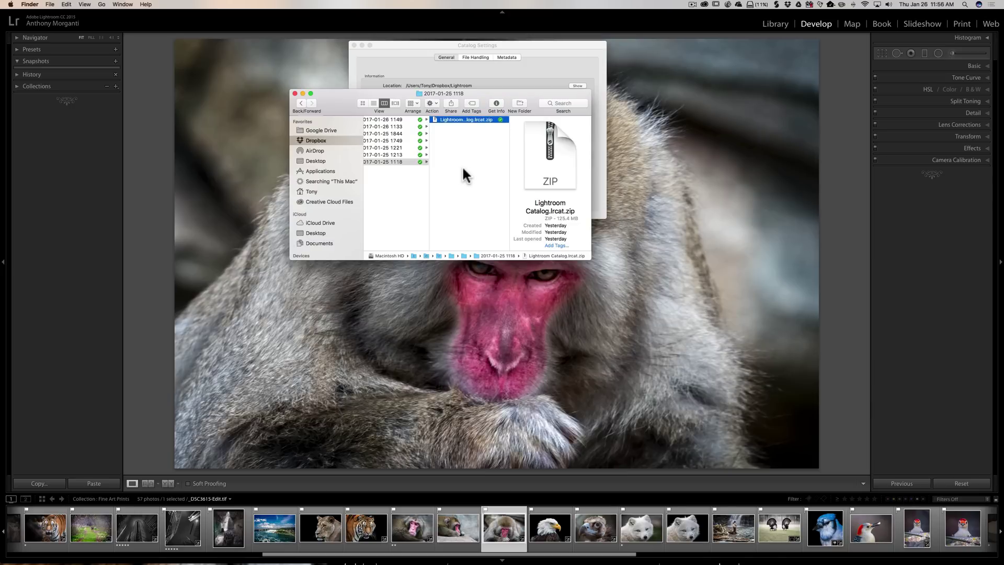
Scroll Finder's column view back to the Dropbox Lightroom folder.
scroll(462, 165, "left", 2)
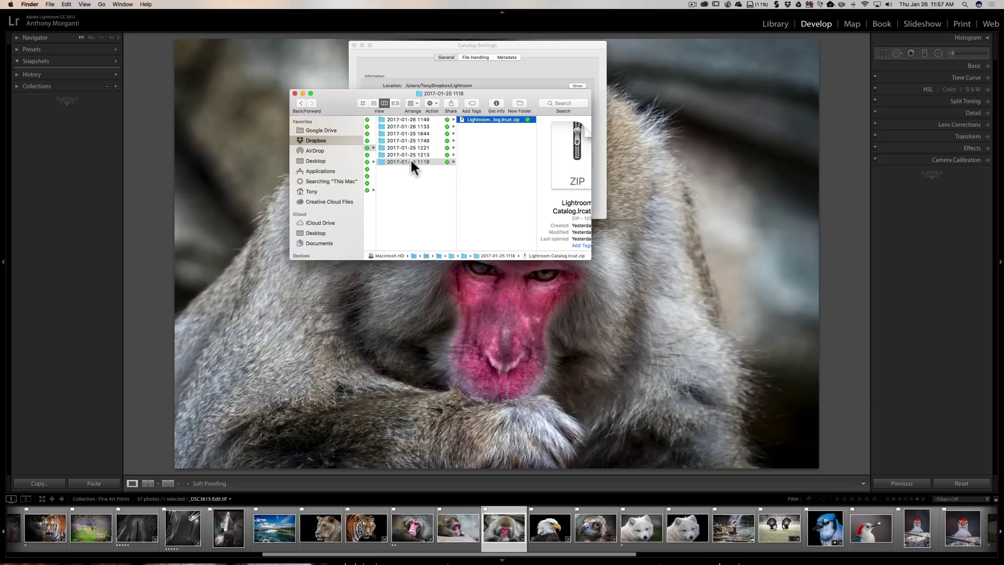
scroll(419, 159, "left", 5)
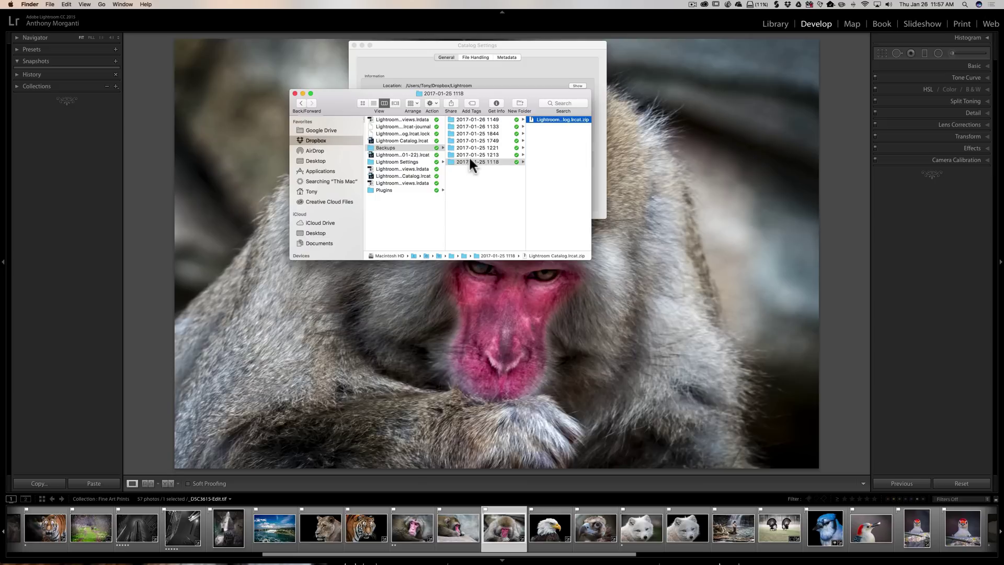
scroll(468, 156, "left", 1)
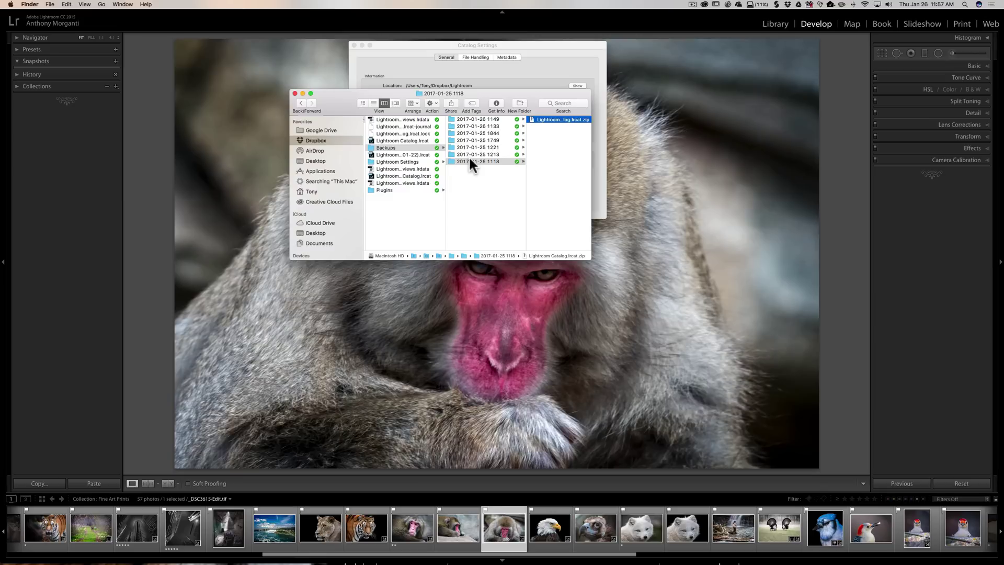
scroll(468, 155, "left", 3)
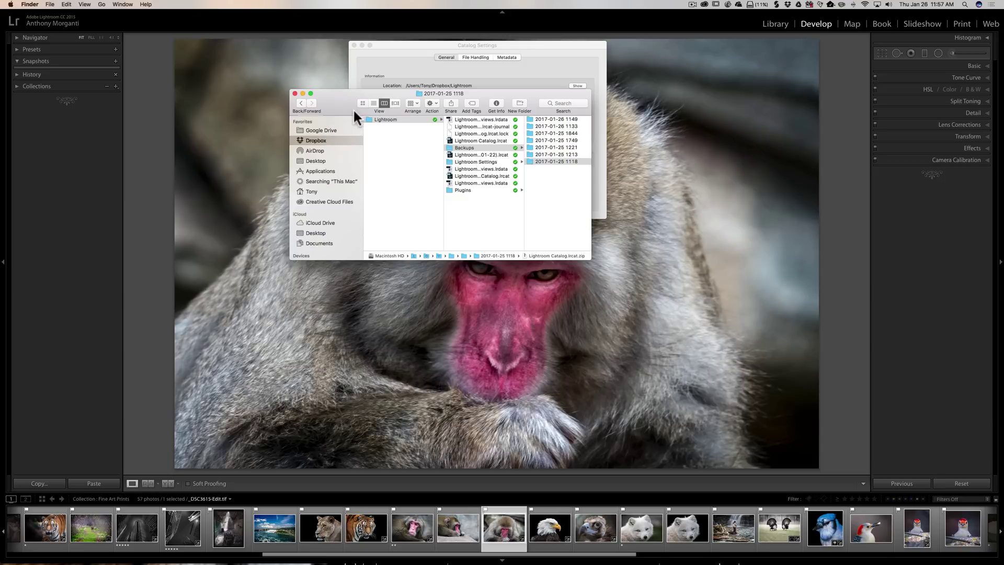
left_click(294, 93)
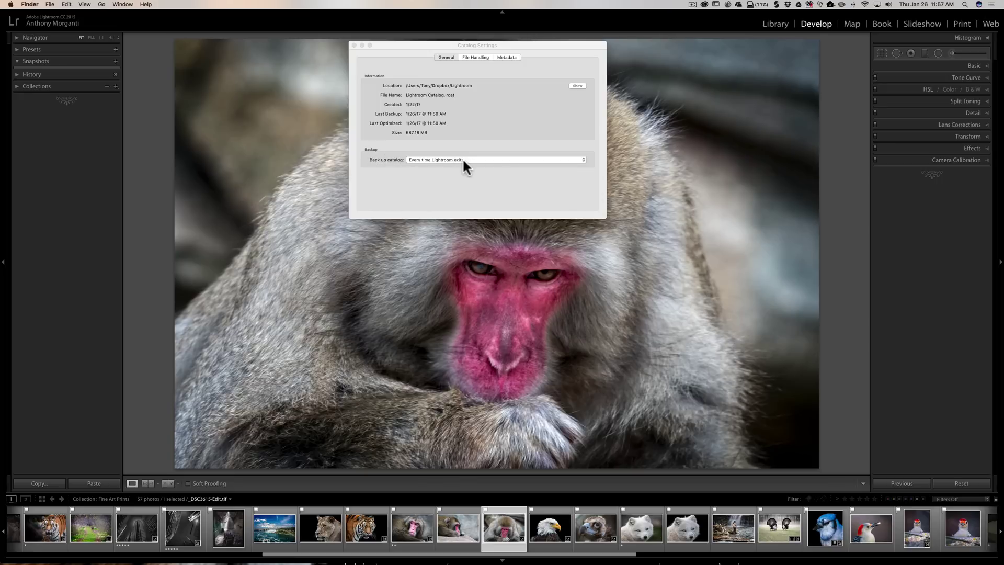
Close Catalog Settings and quit Lightroom to bring up the Back Up Catalog prompt.
left_click(354, 45)
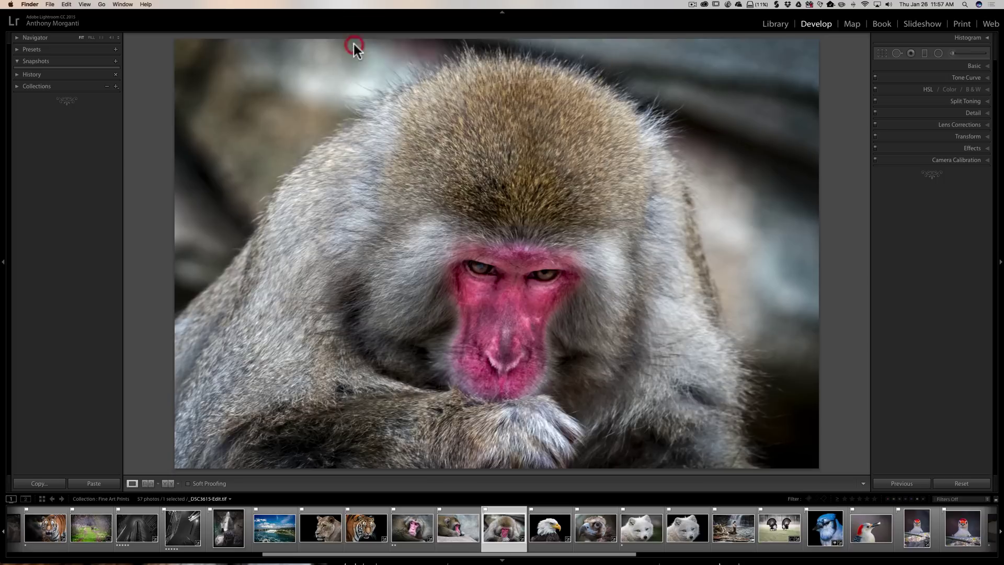
left_click(34, 4)
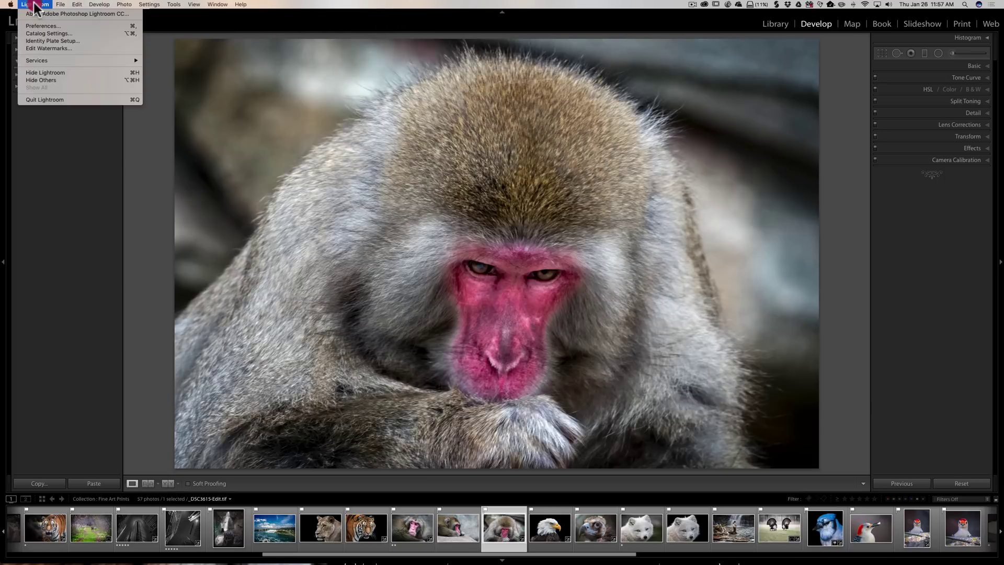
left_click(55, 99)
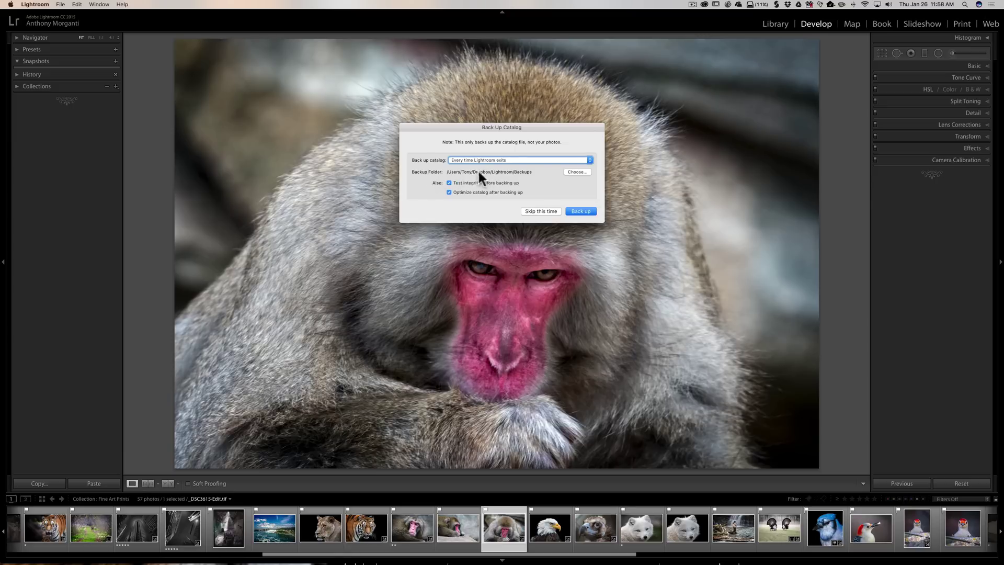
Enable integrity testing before backup and browse to Morganti Drive for a new backup location.
left_click(448, 182)
left_click(576, 171)
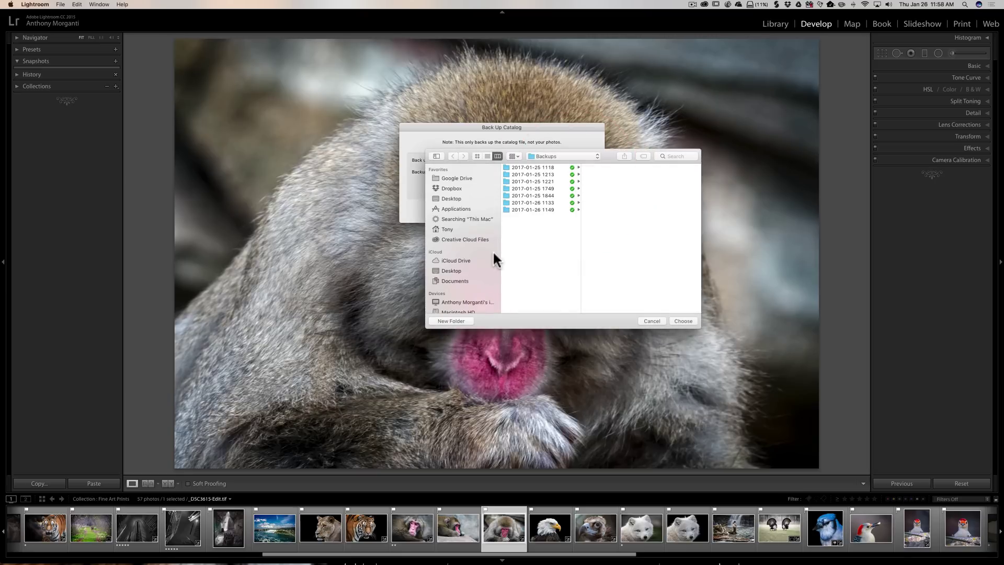
scroll(493, 252, "down", 2)
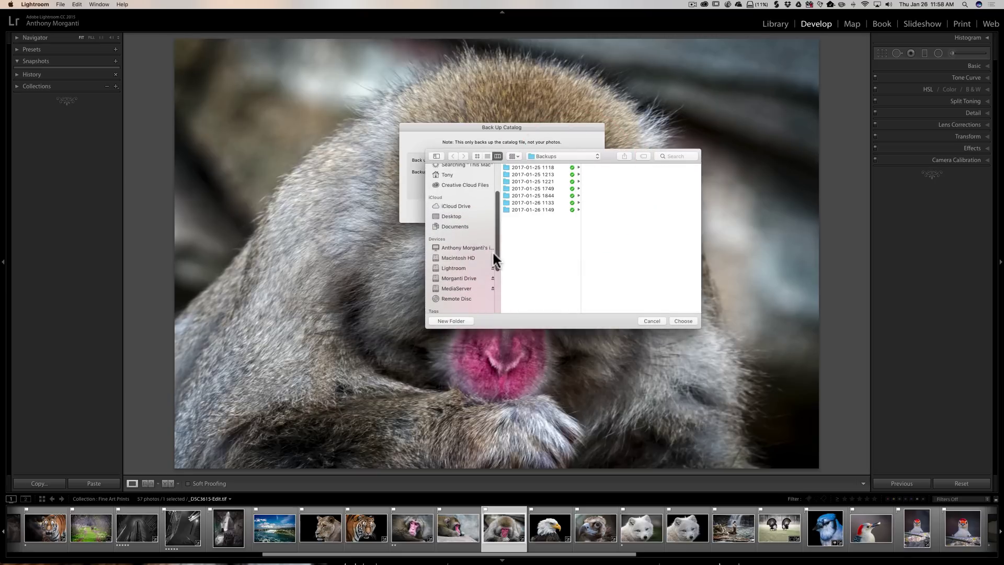
left_click(455, 278)
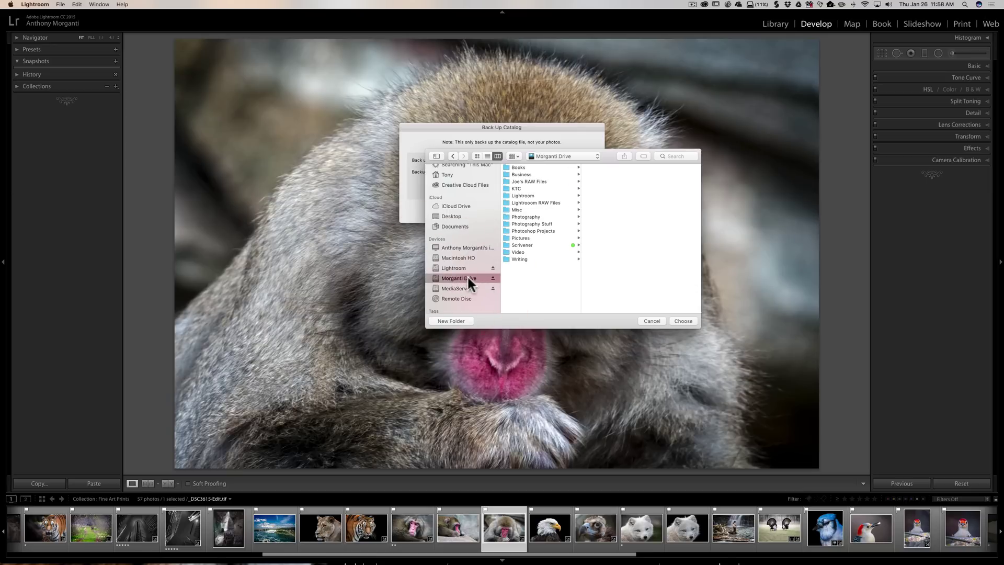
Create a 'Lightroom Backups' folder on Morganti Drive and set it as the backup folder.
left_click(451, 320)
type("Lightroom Backups")
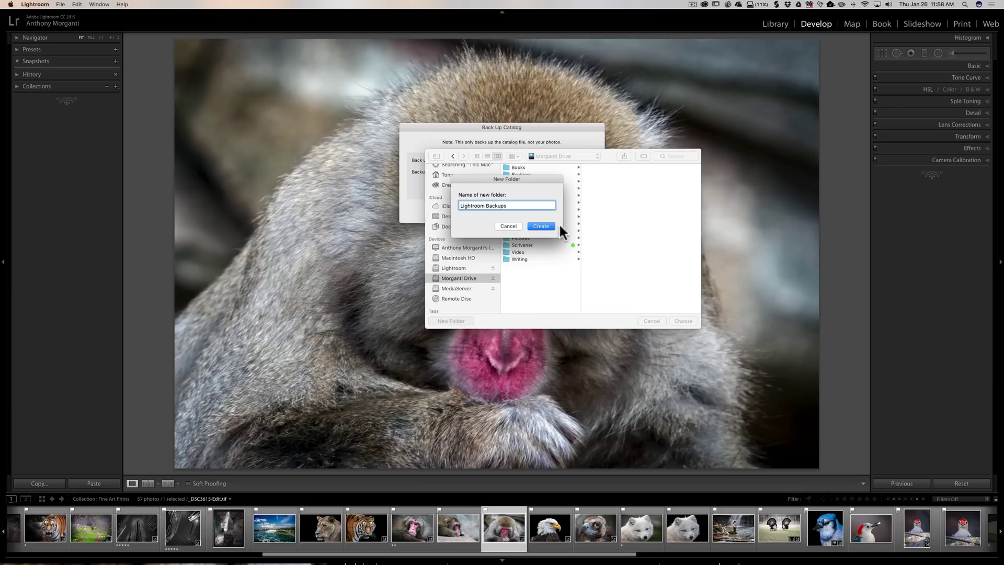
left_click(541, 226)
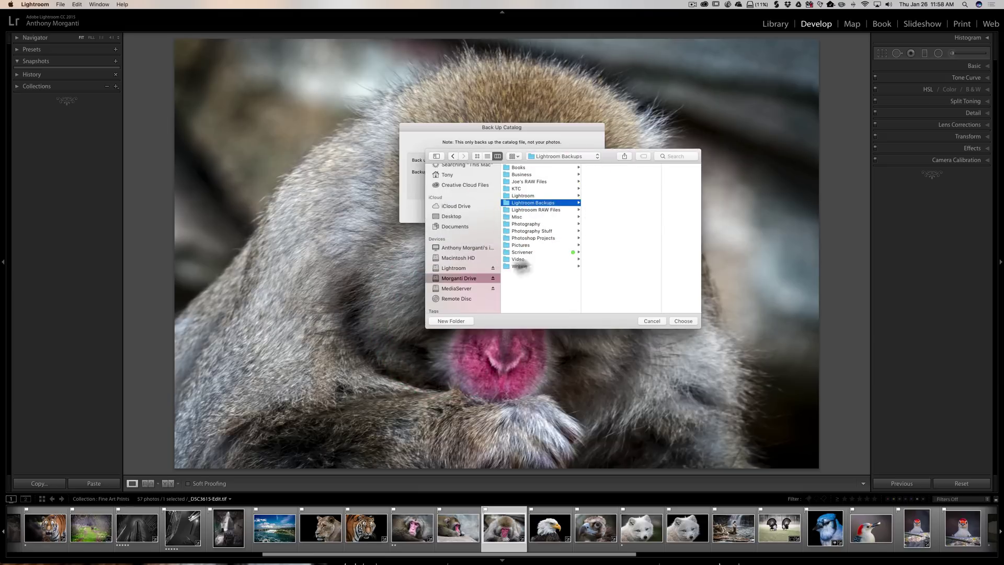
left_click(675, 322)
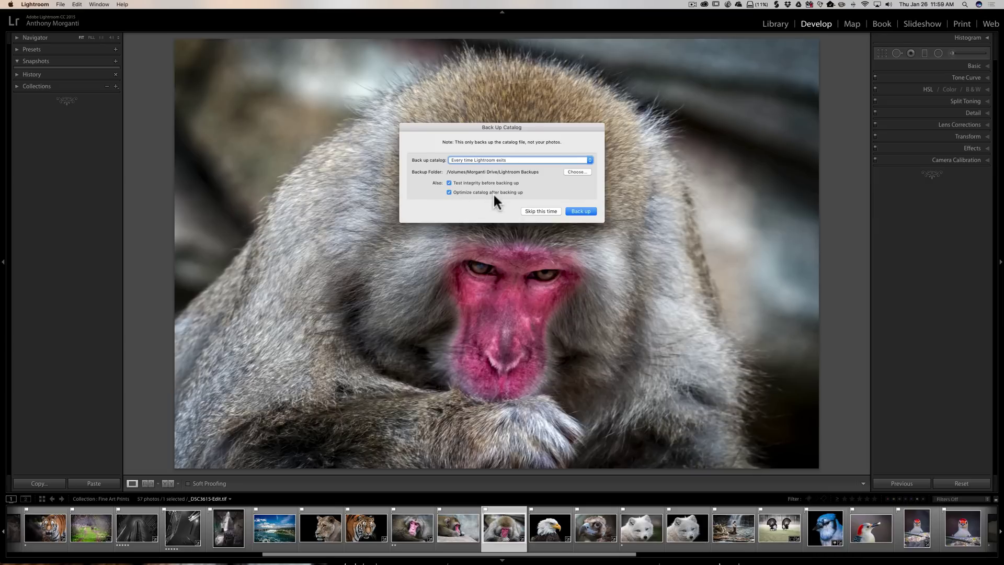
Start the catalog backup, which raises the over-4GB catalog notice.
left_click(577, 211)
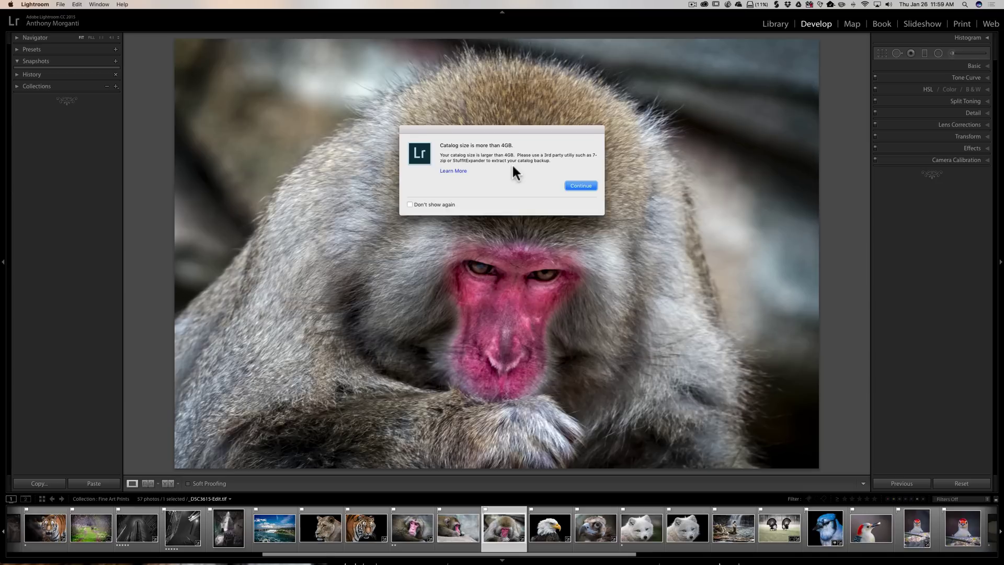
Continue past the size warning so the backup completes and Lightroom quits.
left_click(579, 185)
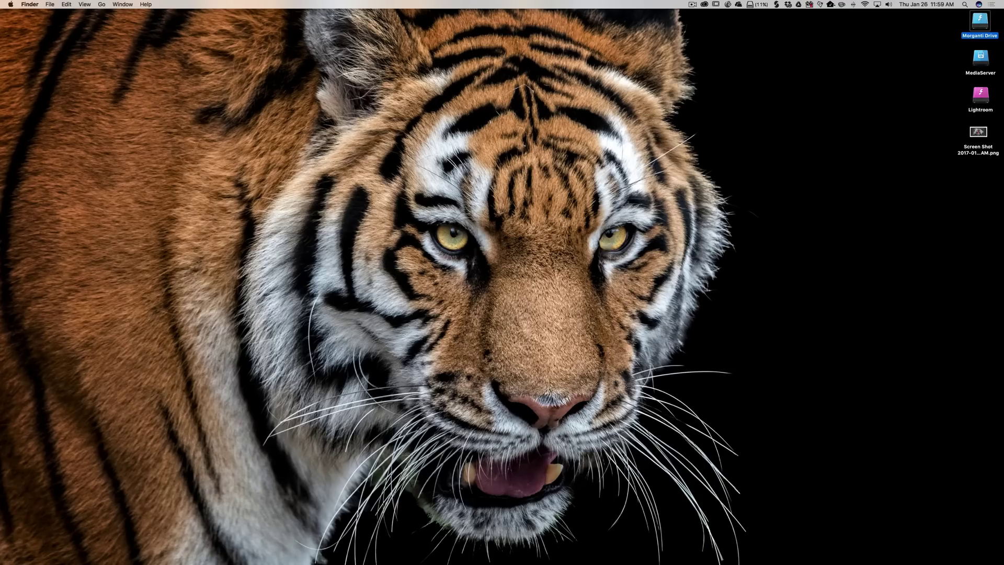
left_click(979, 22)
double_click(979, 22)
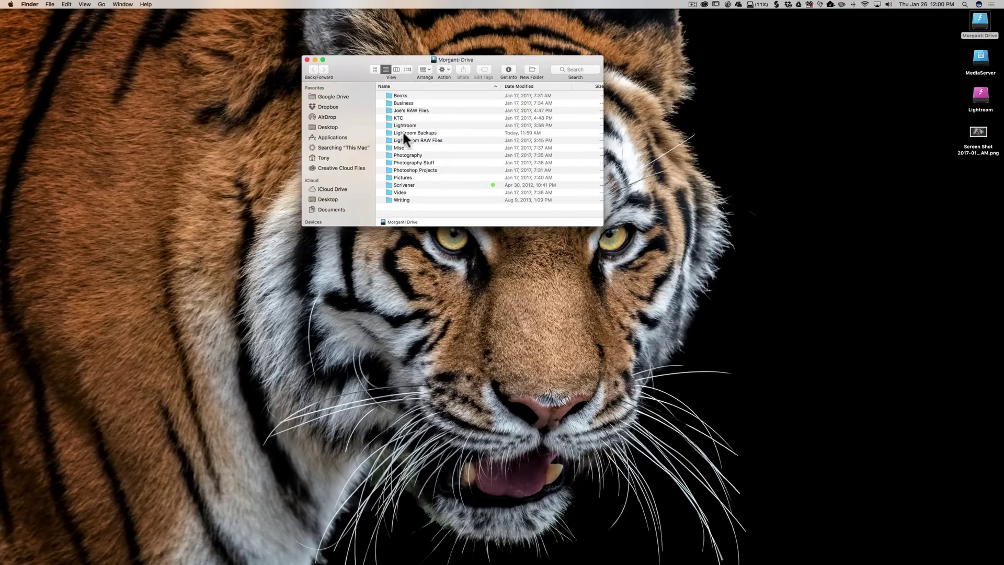
left_click(423, 133)
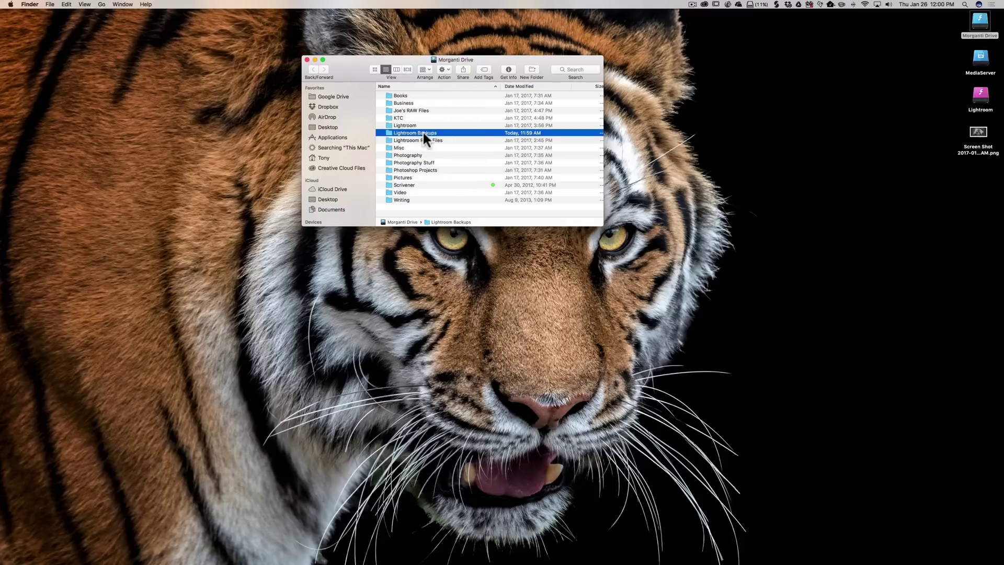
double_click(423, 134)
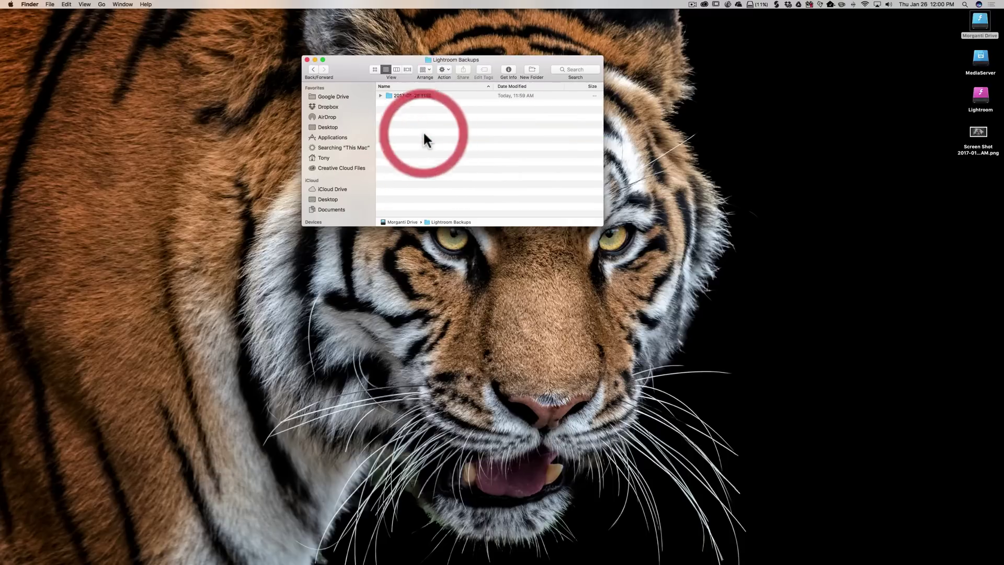
left_click(381, 95)
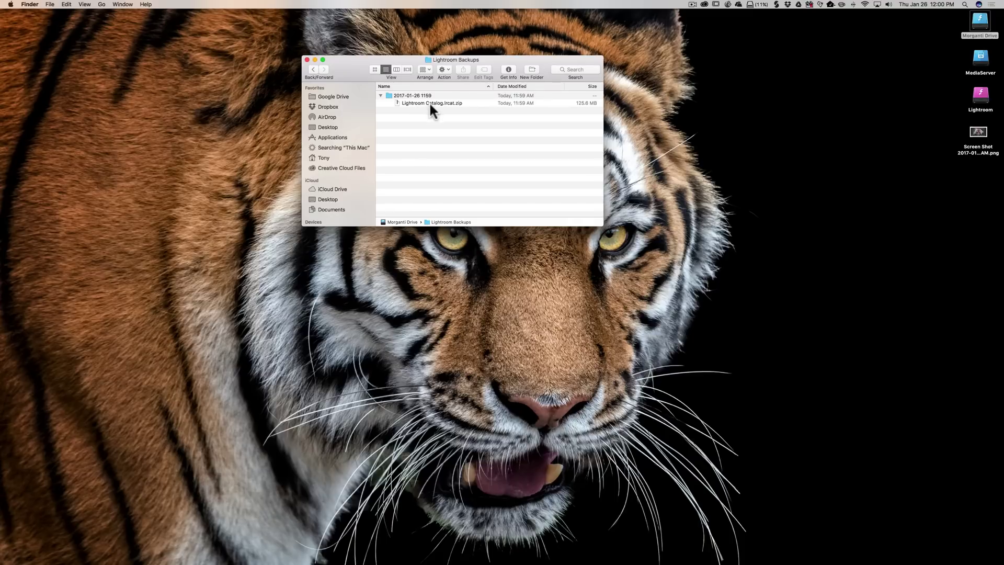
scroll(428, 111, "right", 1)
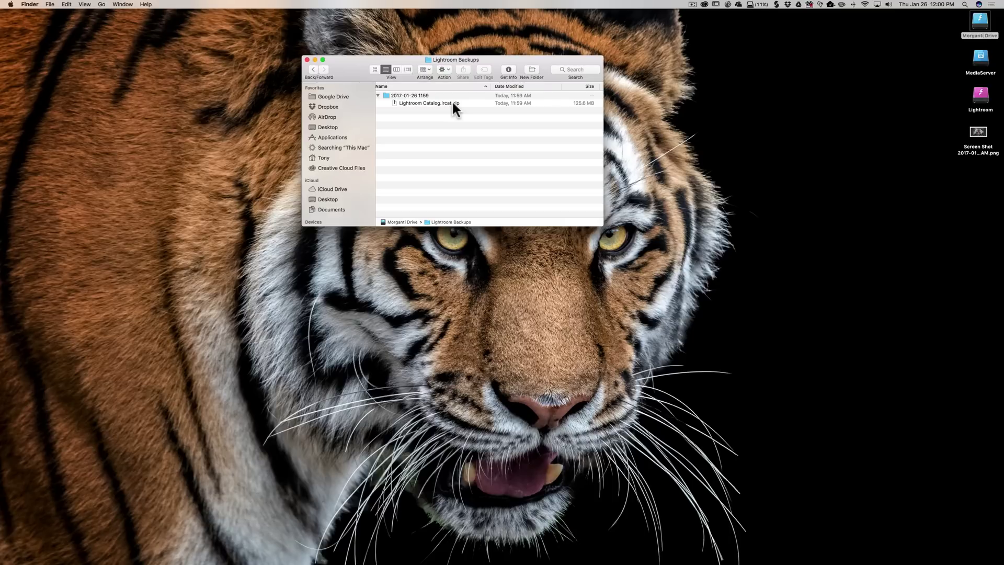
Close the Lightroom Backups window and select Lightroom Catalog.lrcat in the Dropbox Lightroom folder.
left_click(307, 60)
mouse_move(78, 554)
left_click(55, 544)
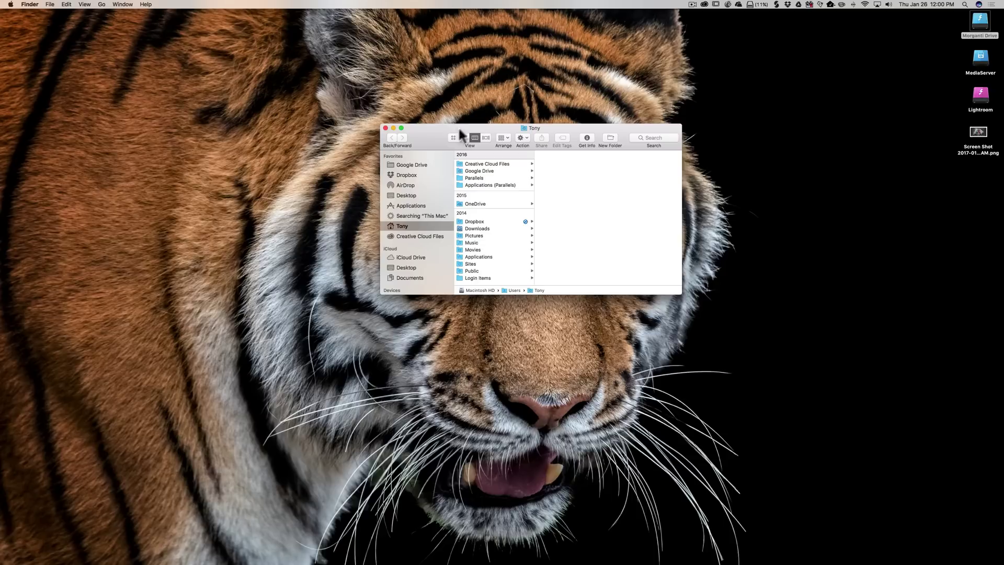
left_click(406, 175)
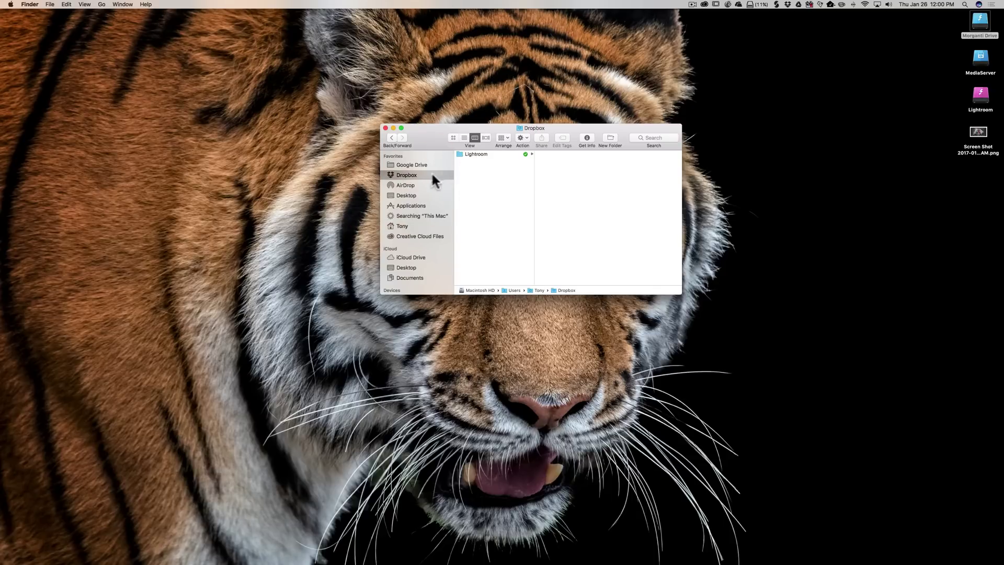
left_click(467, 157)
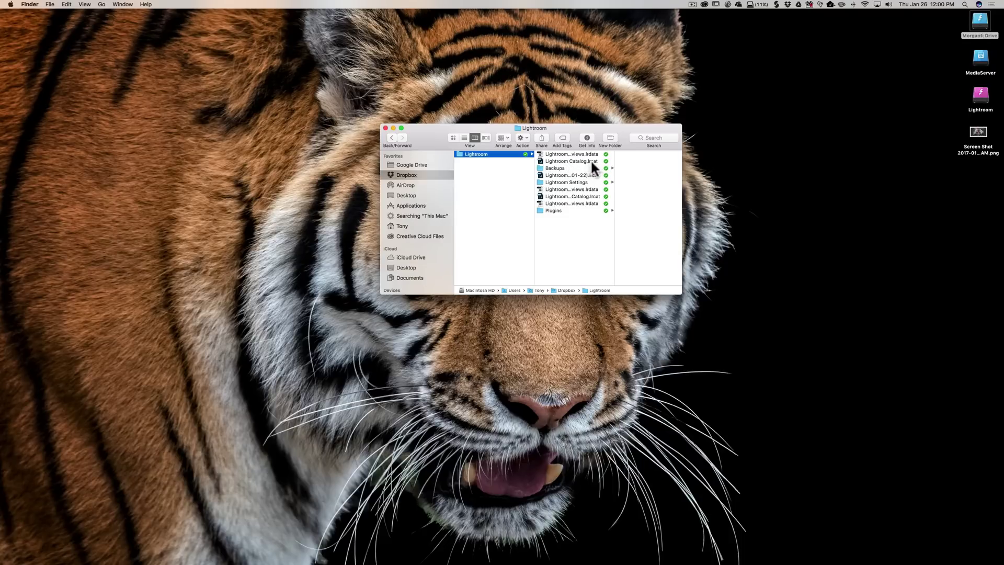
left_click(578, 162)
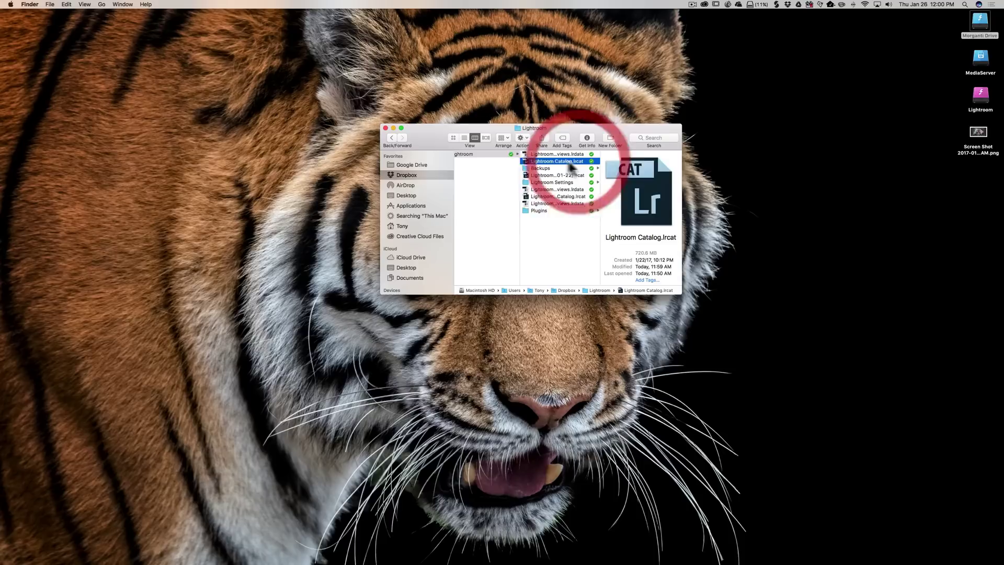
Relaunch Lightroom by opening Lightroom Catalog.lrcat from the Dropbox Lightroom folder.
double_click(554, 161)
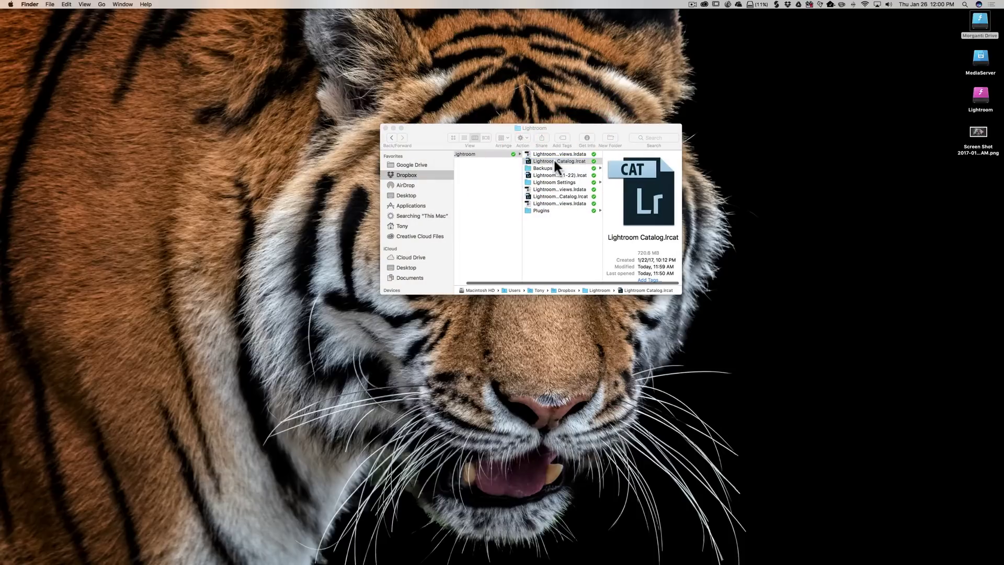